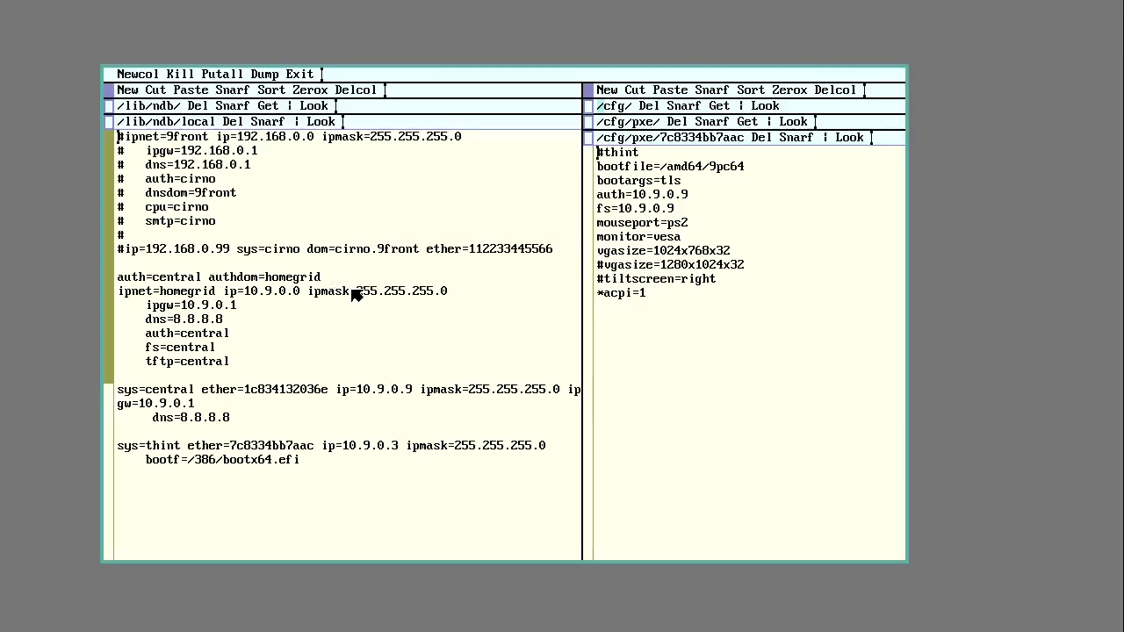
# Step: Expand /cfg/ and open central's cpustart script in acme
pyautogui.middleClick(590, 108)
pyautogui.rightClick(637, 121)
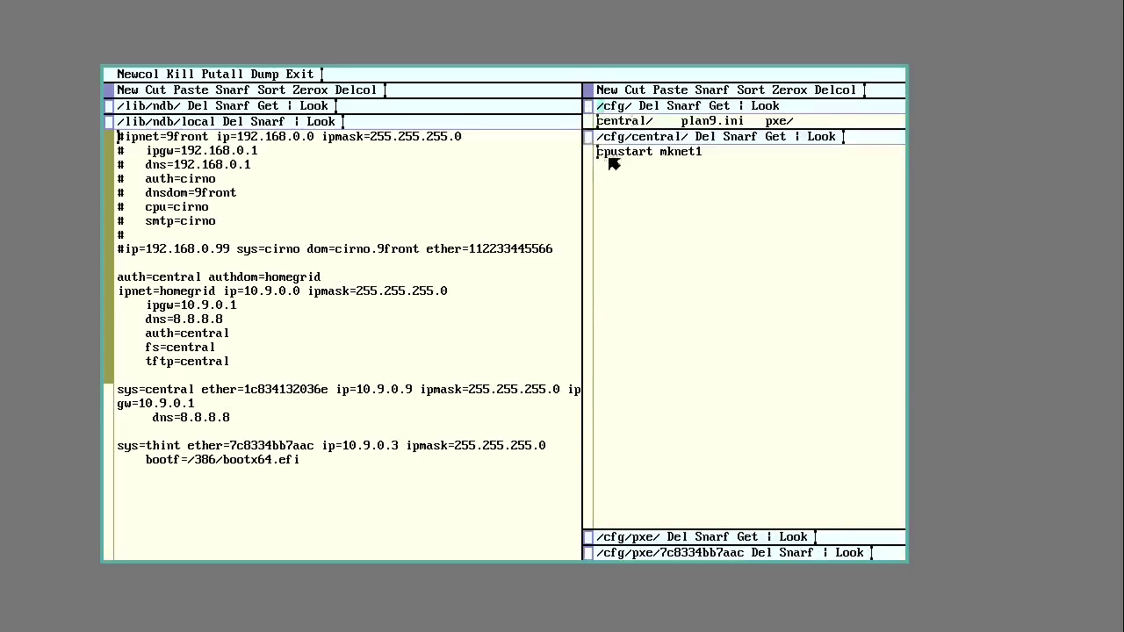
pyautogui.rightClick(643, 154)
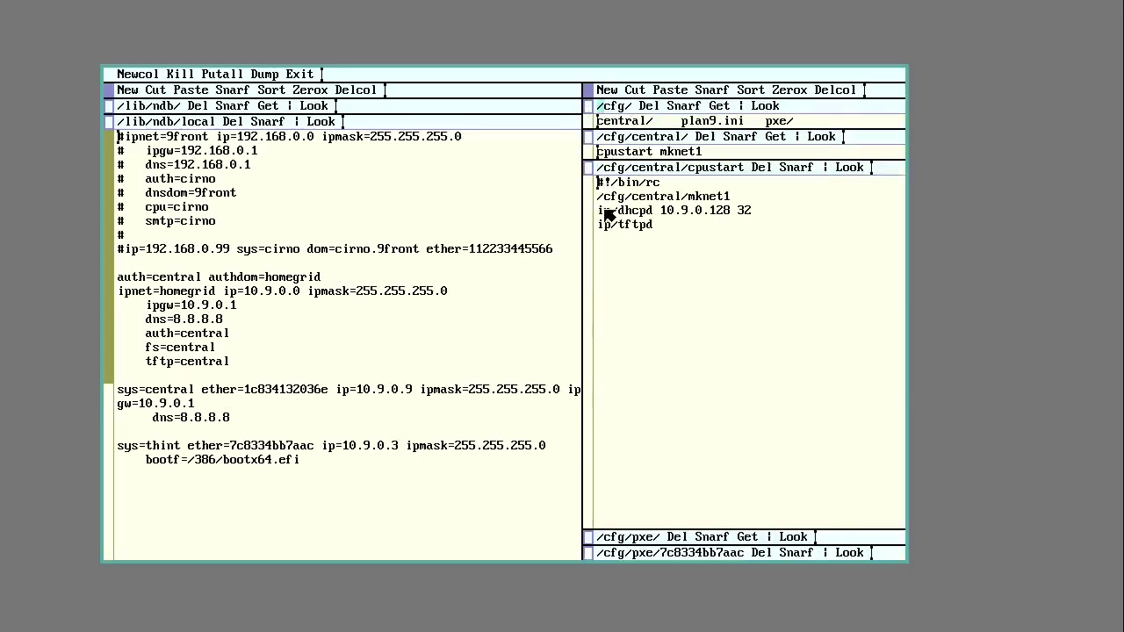
# Step: Highlight the ip/dhcpd 10.9.0.128 32 and ip/tftpd lines, then restore thint's PXE config view
pyautogui.moveTo(651, 209); pyautogui.dragTo(774, 210)
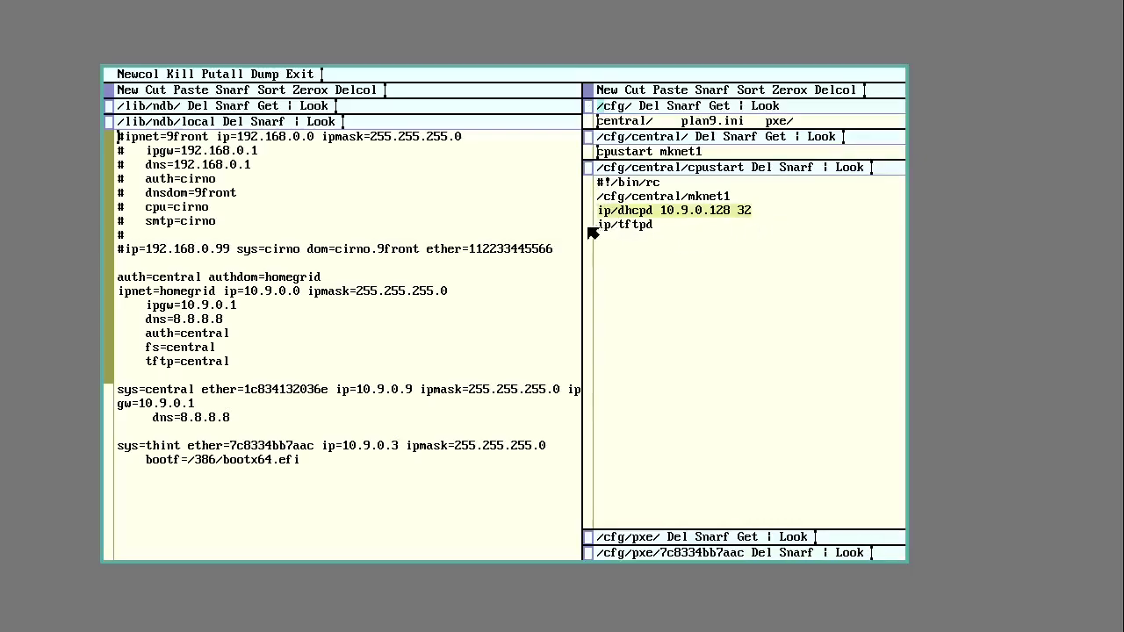
pyautogui.moveTo(604, 229); pyautogui.dragTo(696, 228)
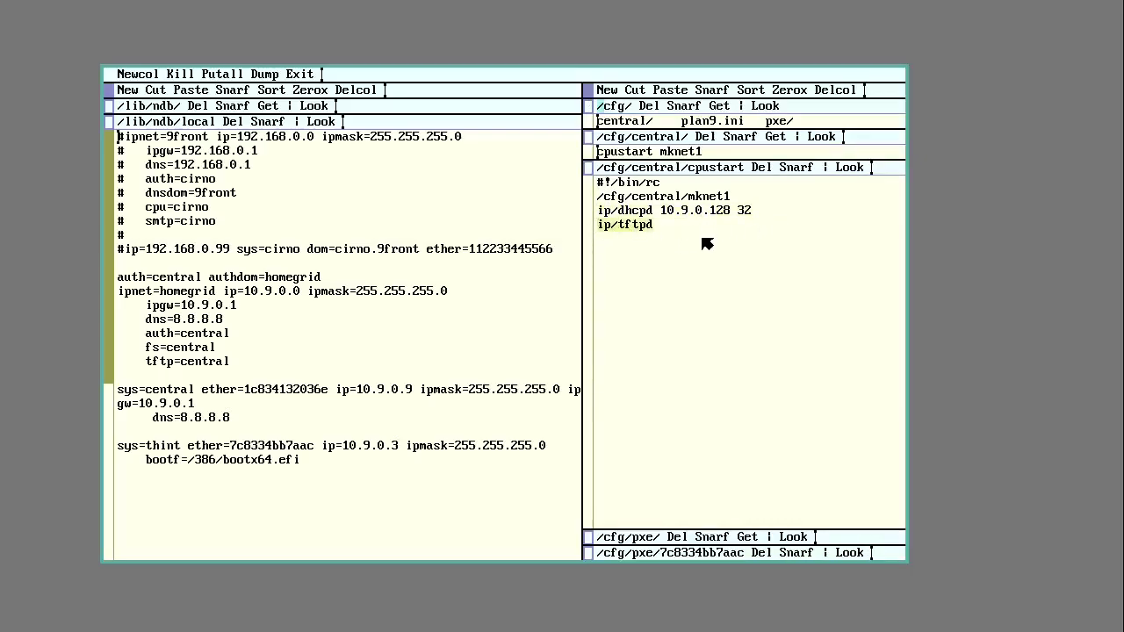
pyautogui.middleClick(591, 553)
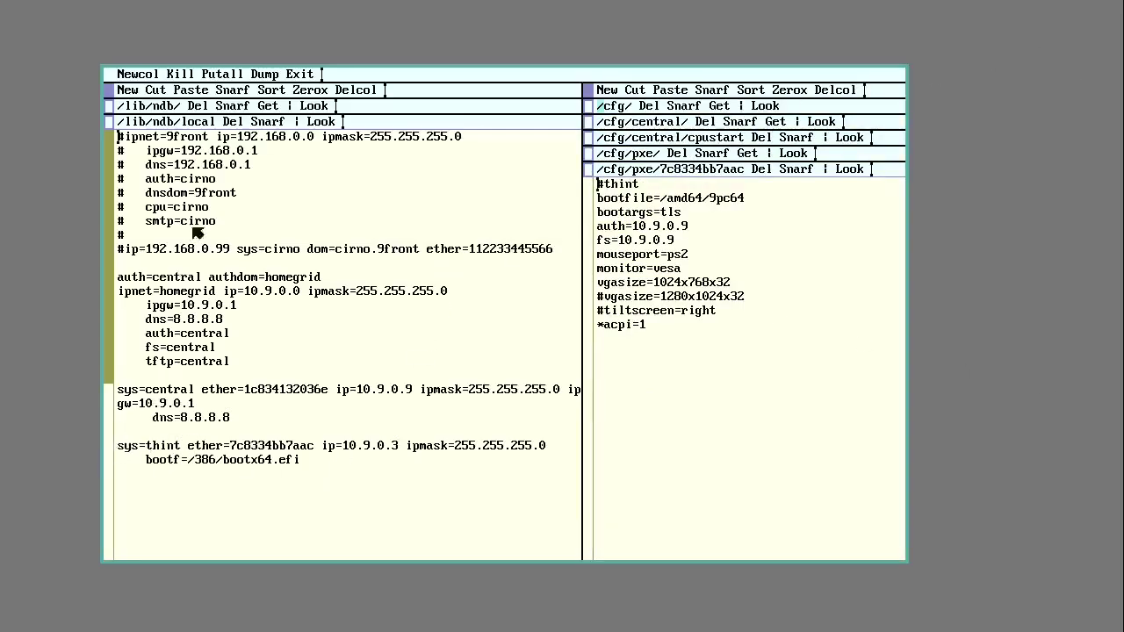
pyautogui.moveTo(123, 122); pyautogui.dragTo(238, 123)
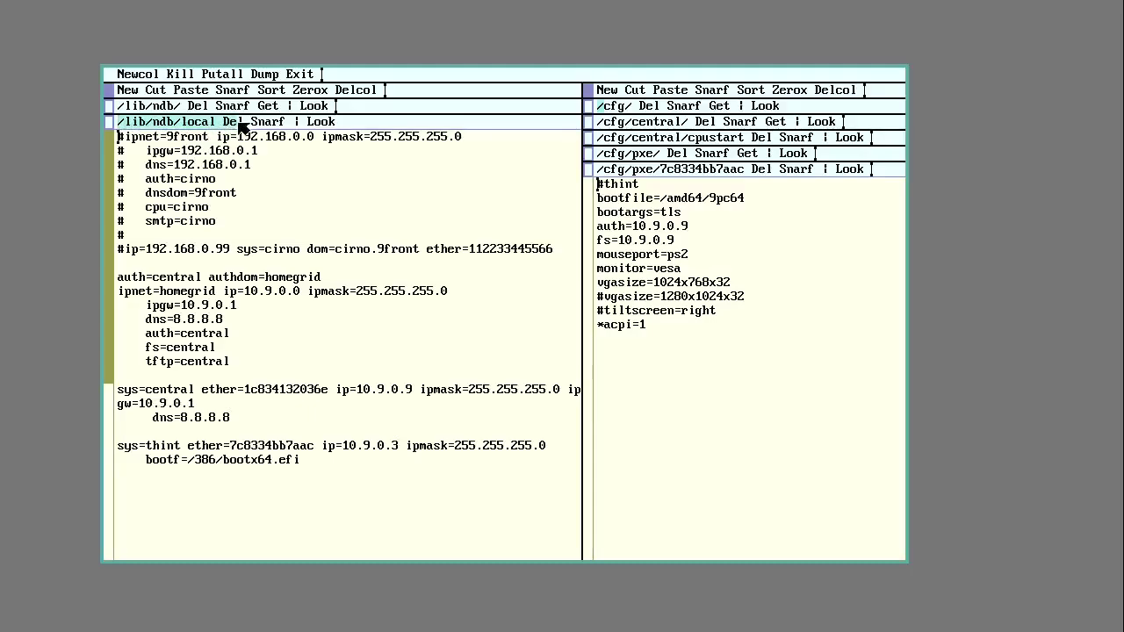
pyautogui.click(207, 125)
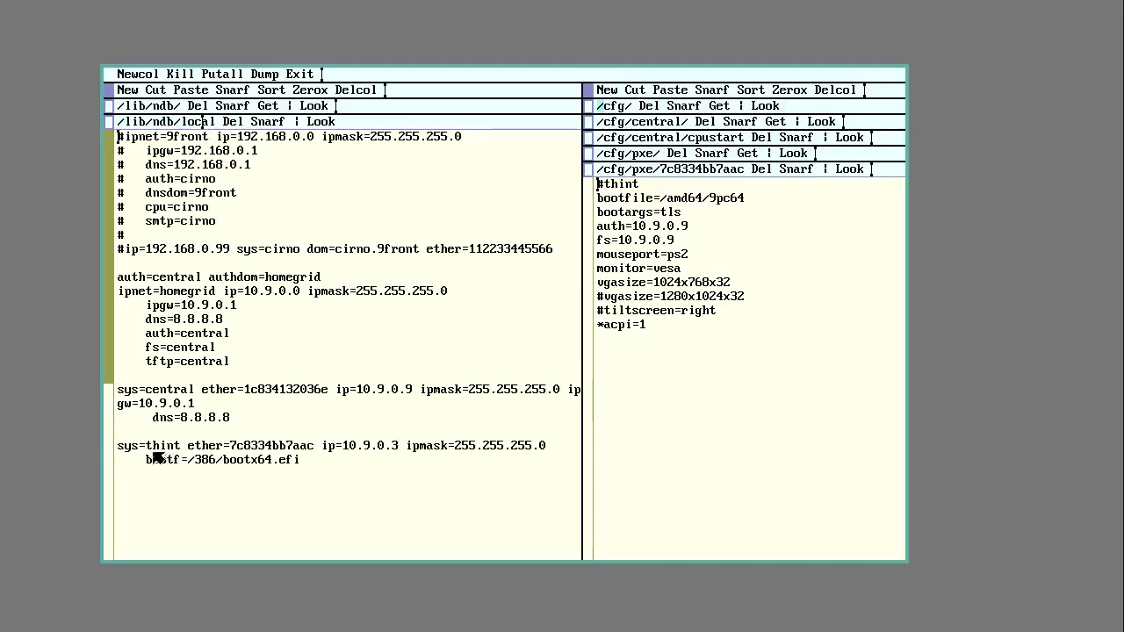
pyautogui.doubleClick(258, 448)
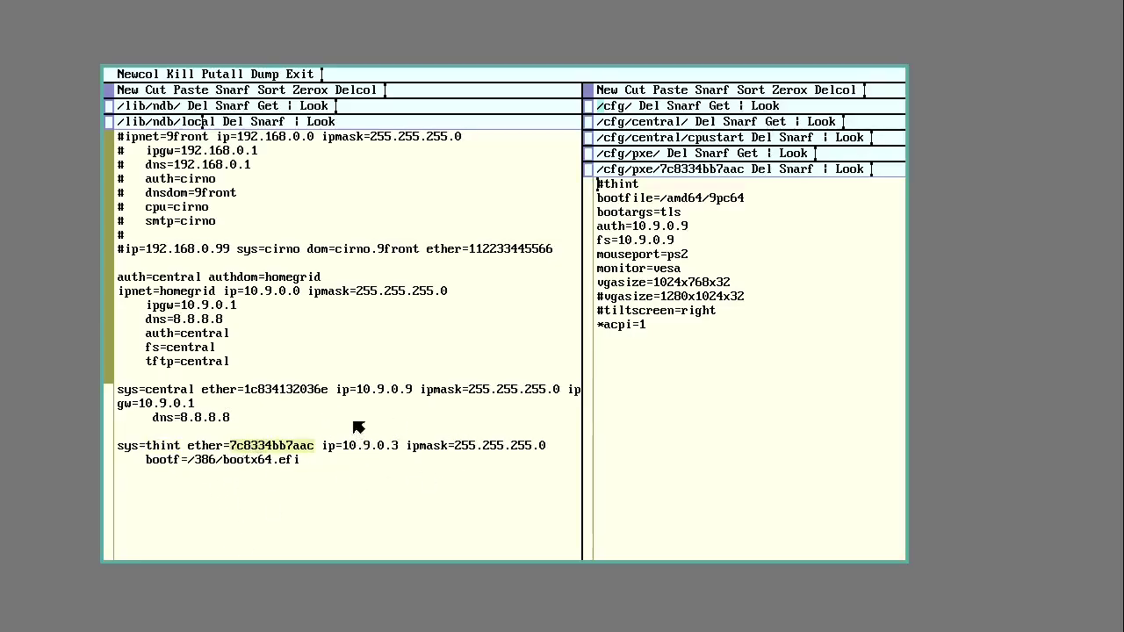
pyautogui.moveTo(345, 446); pyautogui.dragTo(397, 446)
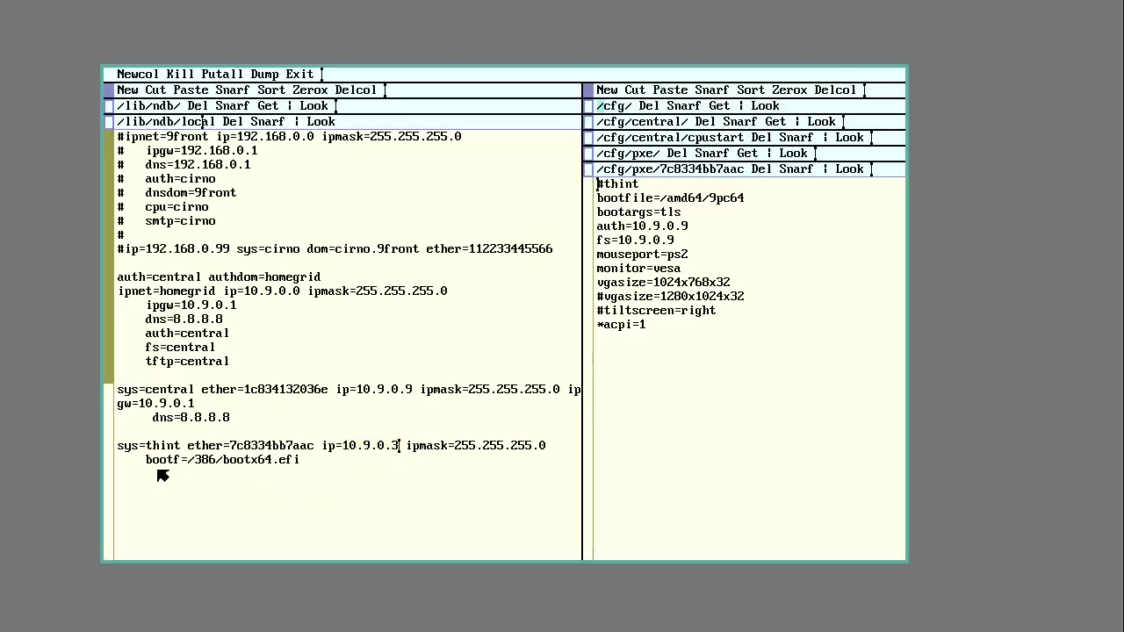
pyautogui.moveTo(188, 460); pyautogui.dragTo(321, 457)
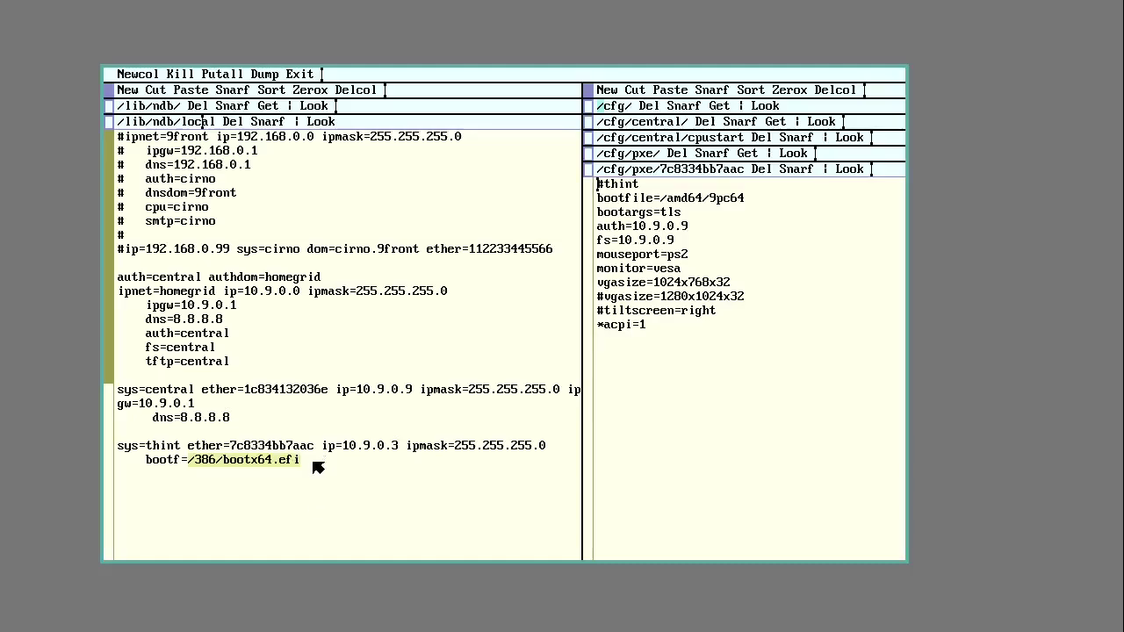
pyautogui.click(288, 461)
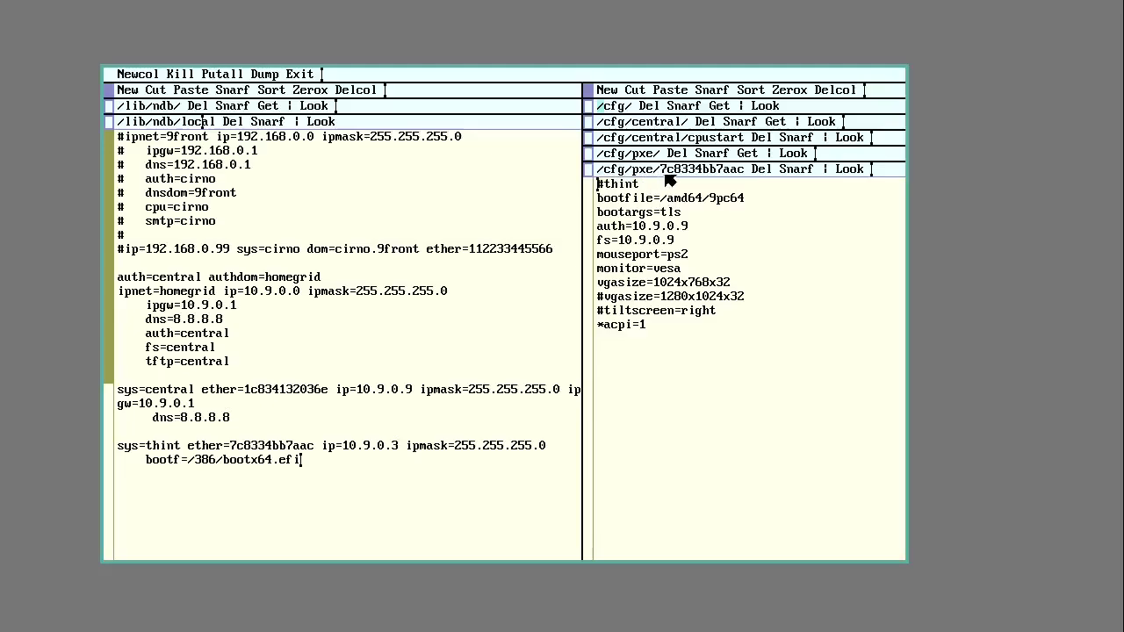
pyautogui.moveTo(661, 172); pyautogui.dragTo(756, 175)
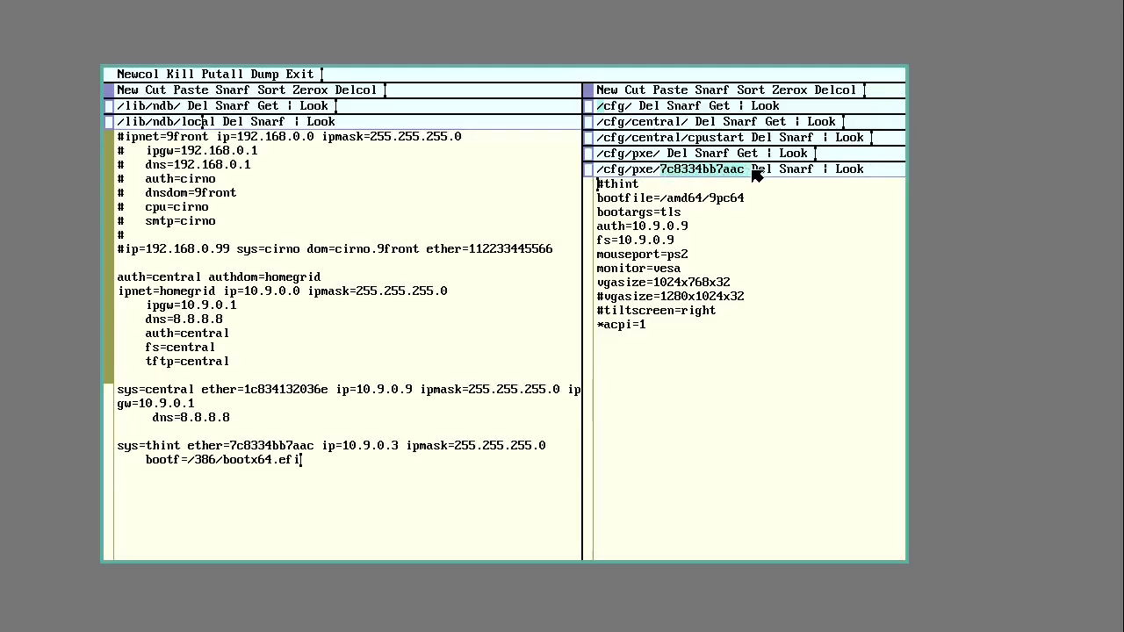
pyautogui.click(731, 170)
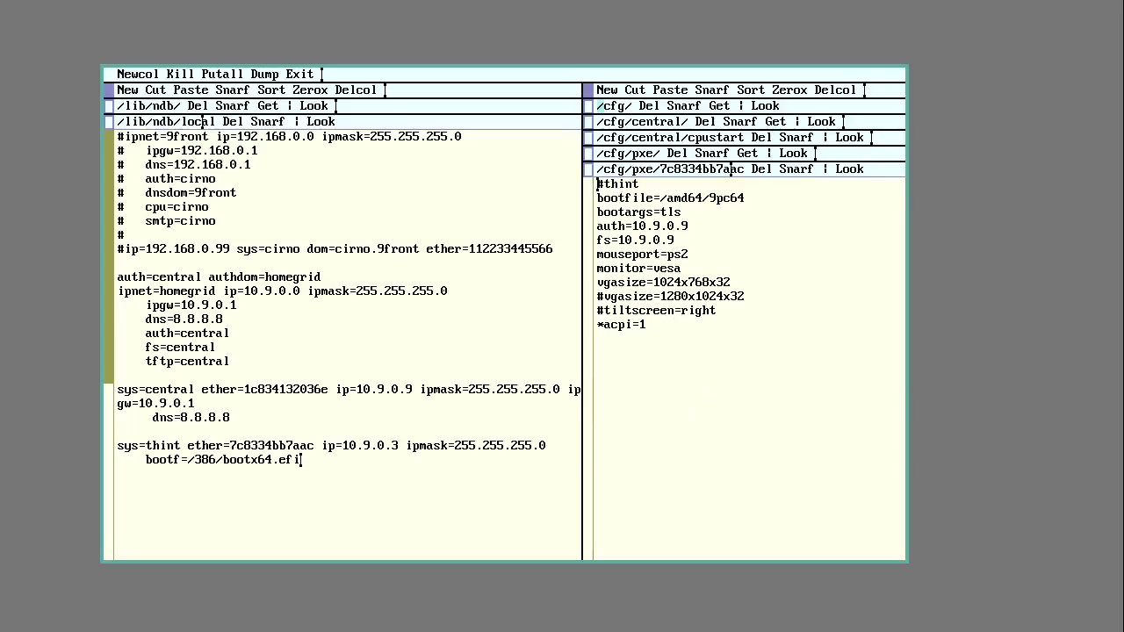
pyautogui.click(662, 197)
pyautogui.moveTo(662, 198); pyautogui.dragTo(746, 202)
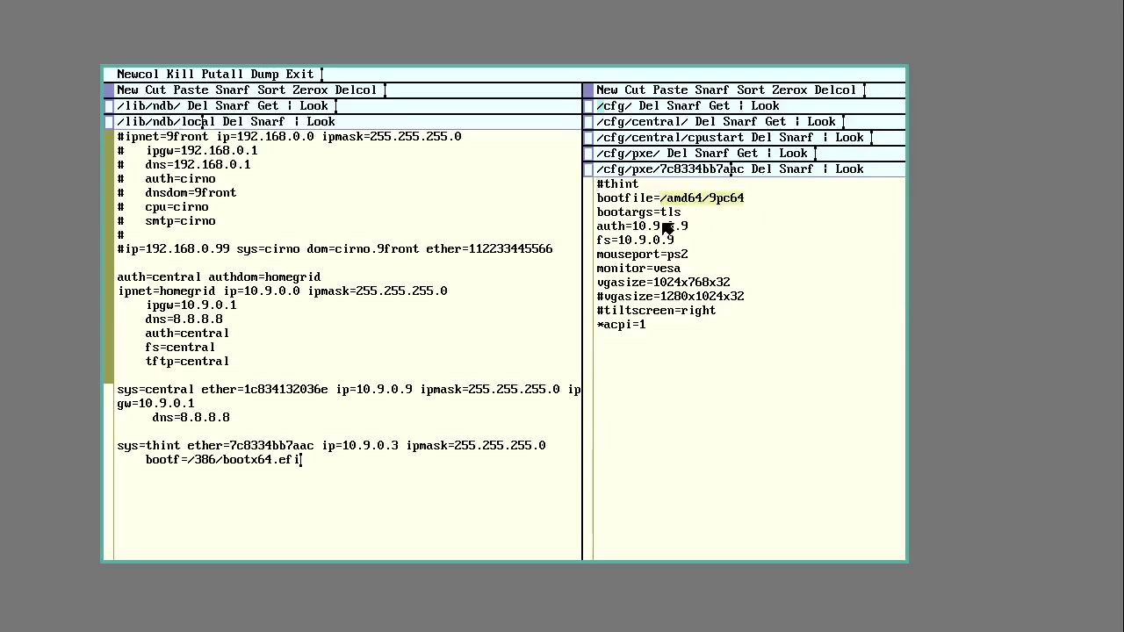
pyautogui.moveTo(661, 213); pyautogui.dragTo(697, 216)
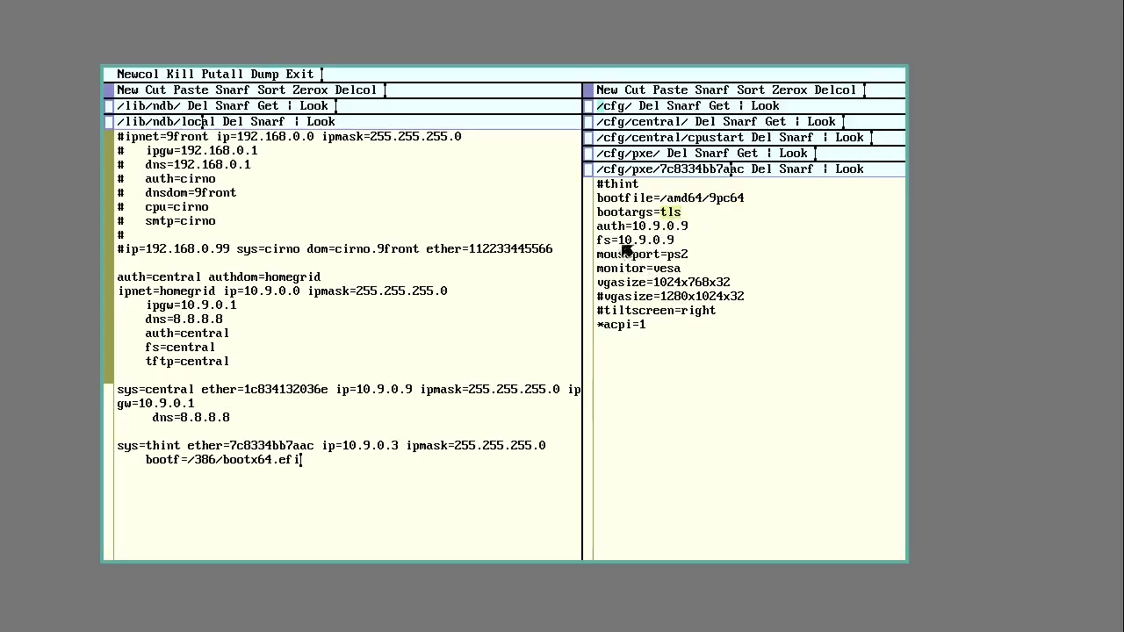
pyautogui.moveTo(602, 227); pyautogui.dragTo(674, 239)
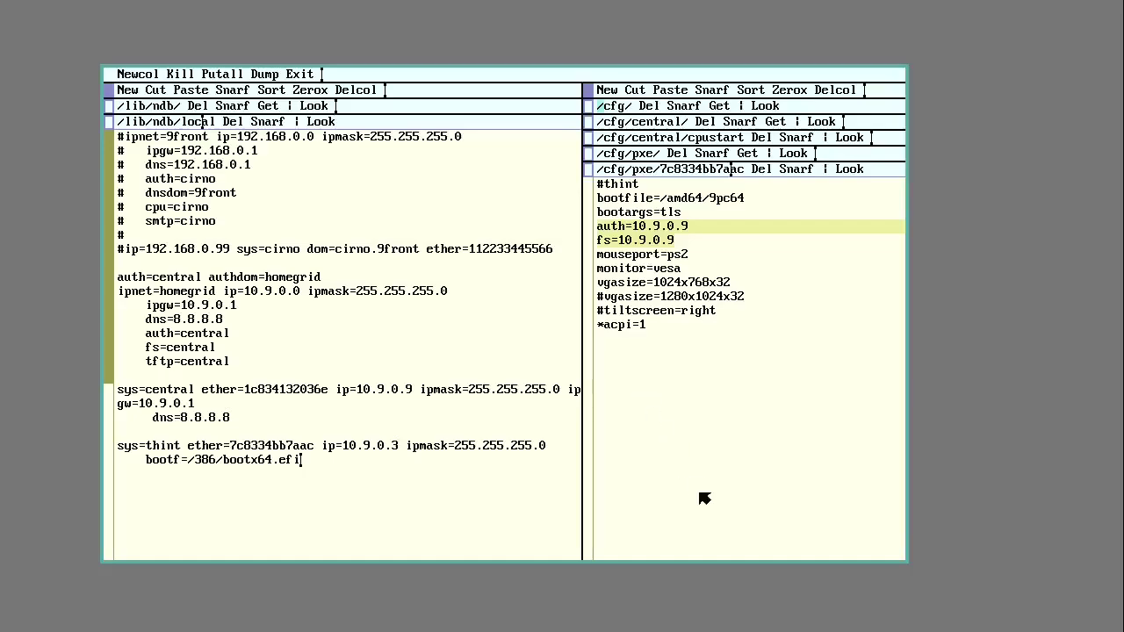
pyautogui.click(699, 334)
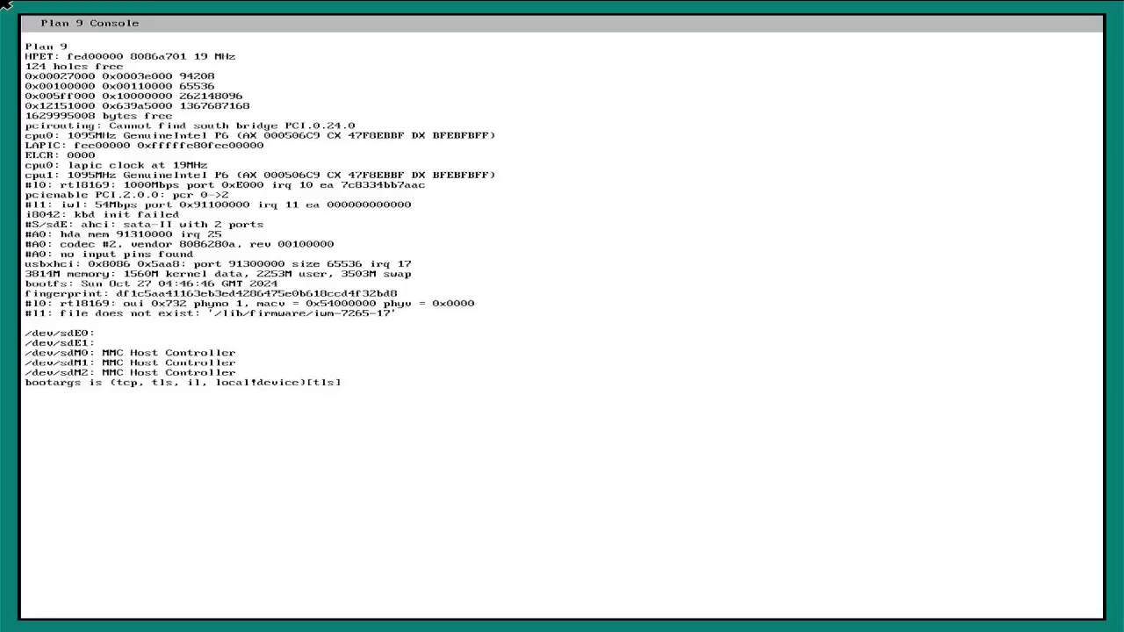
# Step: Accept the default boot arguments and the default user name at the boot prompts
pyautogui.press('Return')
pyautogui.press('Return')
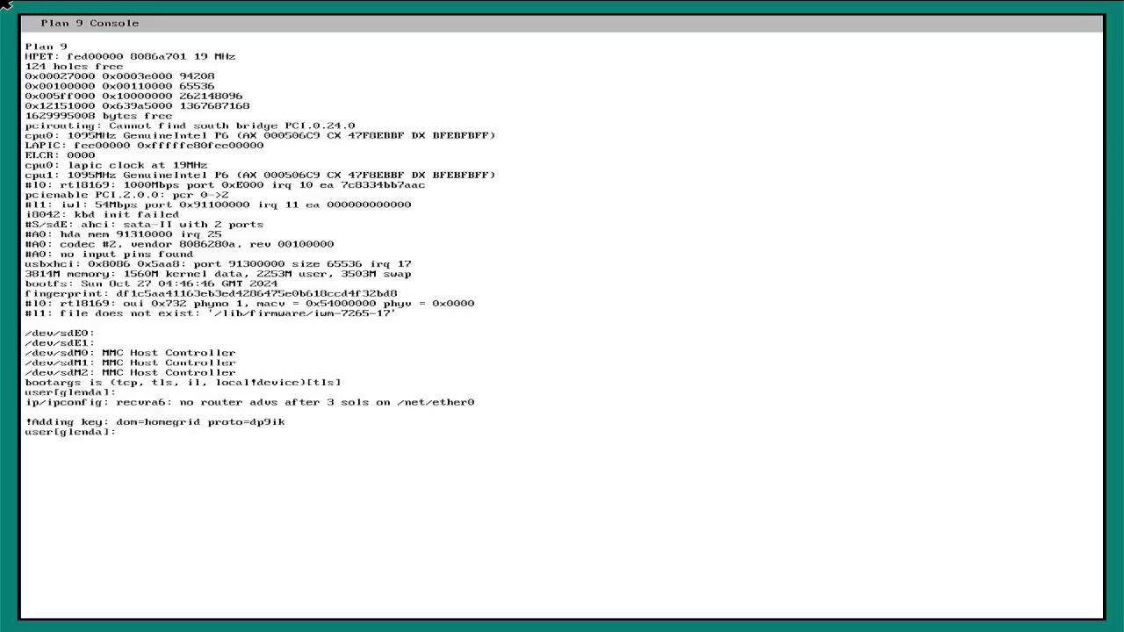
pyautogui.press('Return')
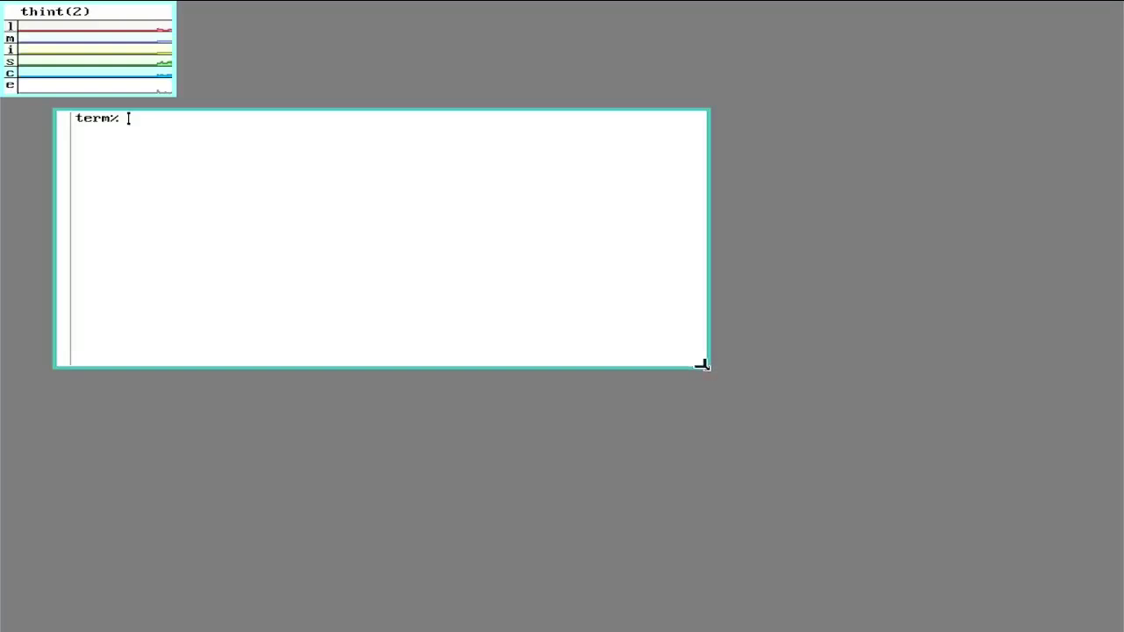
# Step: Enlarge the rio shell window, then run ls and ls /bin
pyautogui.moveTo(702, 364); pyautogui.dragTo(1008, 567)
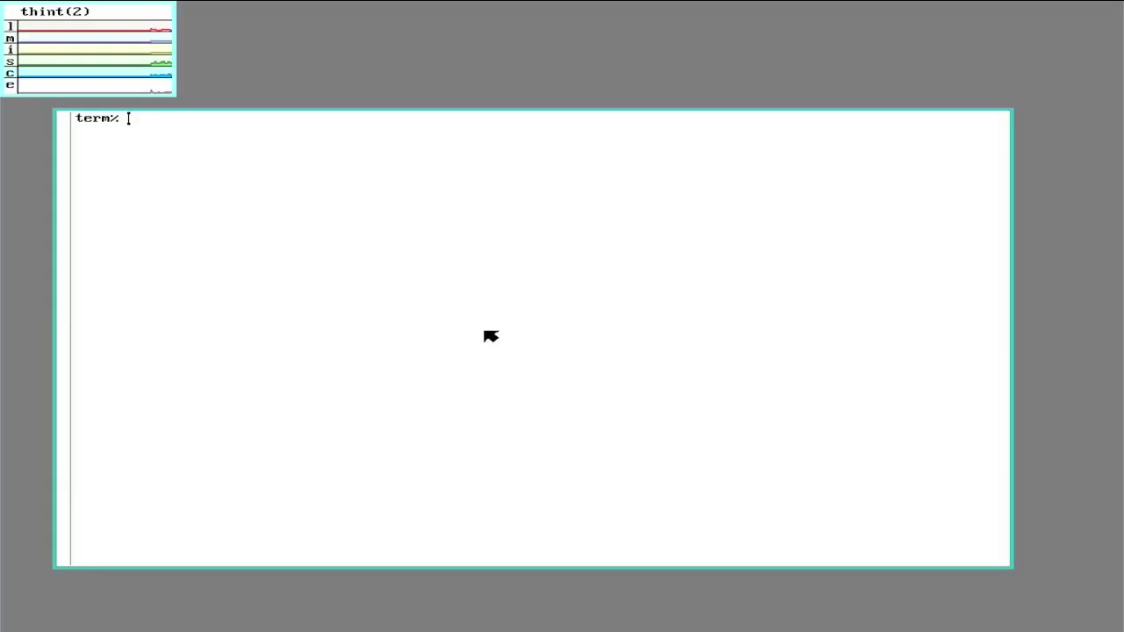
pyautogui.write('ls')
pyautogui.press('Return')
pyautogui.write('ls ')
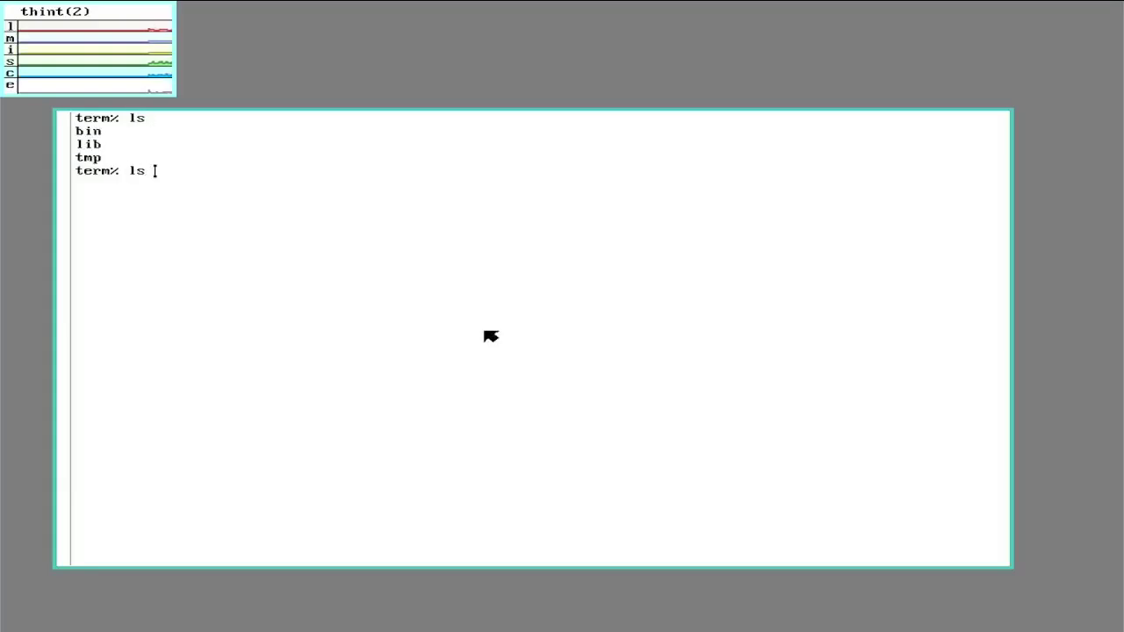
pyautogui.write('/bin')
pyautogui.press('Return')
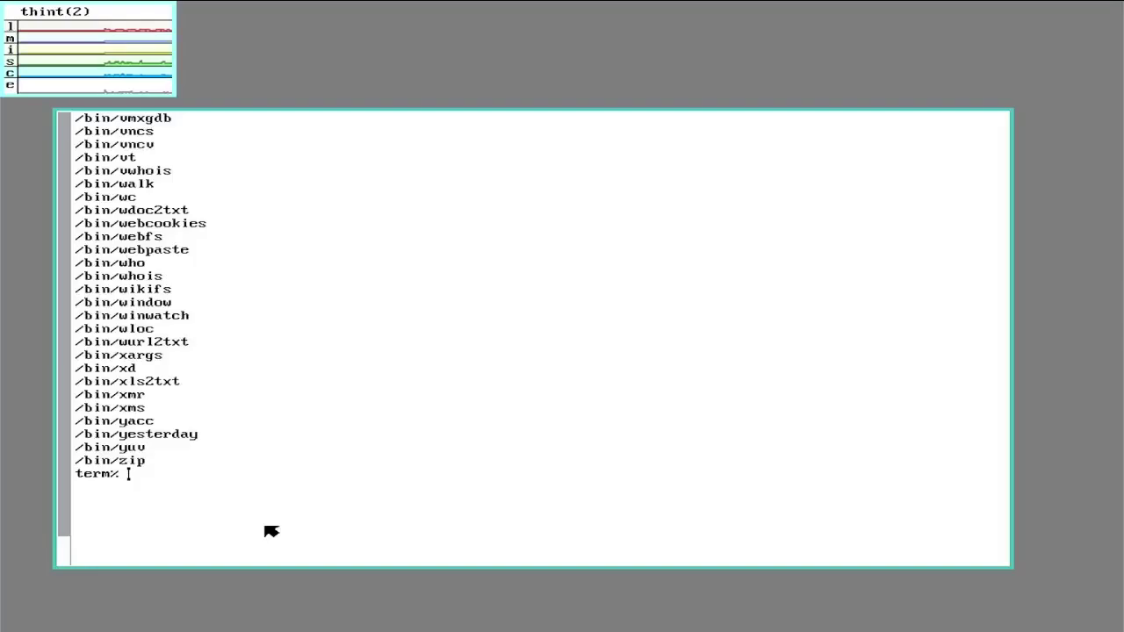
# Step: Ping ww.google.com and interrupt it with Delete after no reply
pyautogui.write('ip/ping ww.')
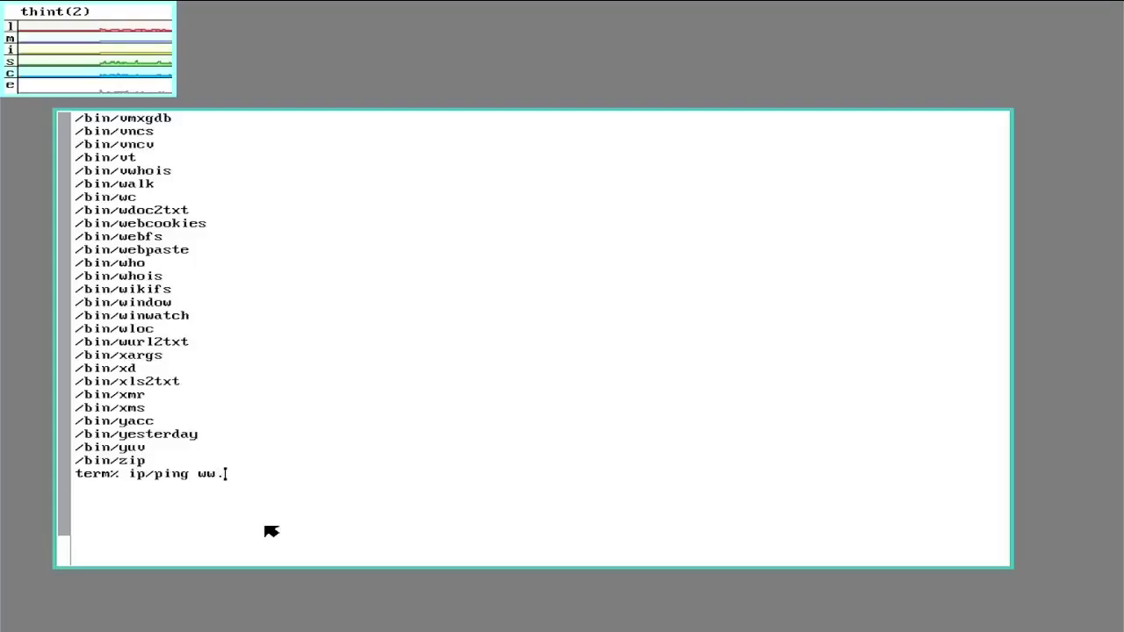
pyautogui.write('google.com')
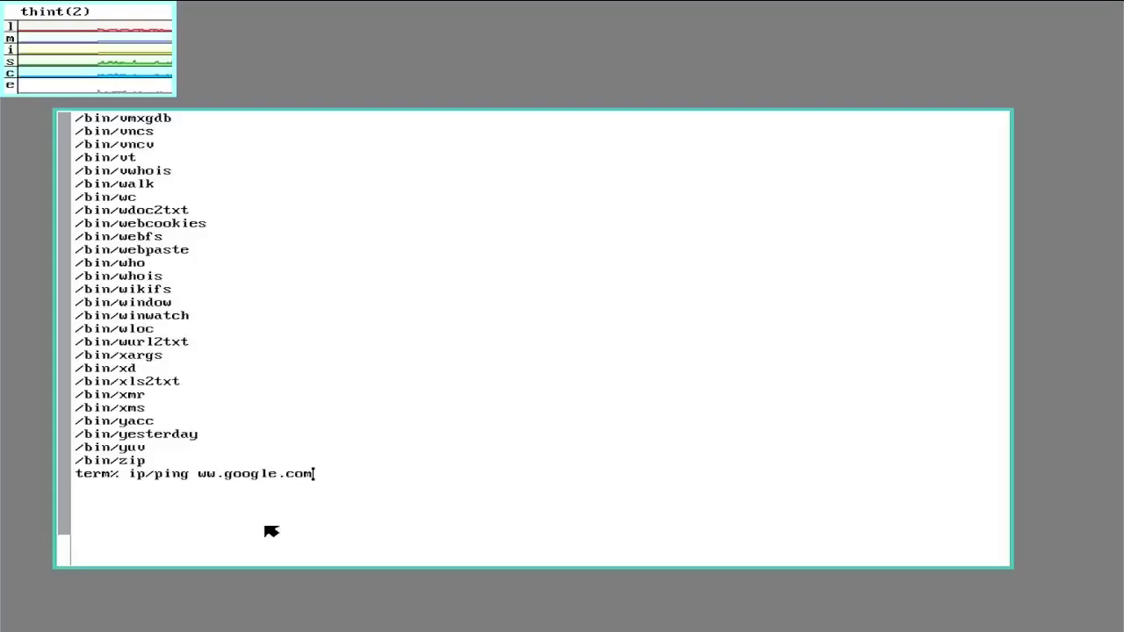
pyautogui.press('Return')
pyautogui.press('Delete')
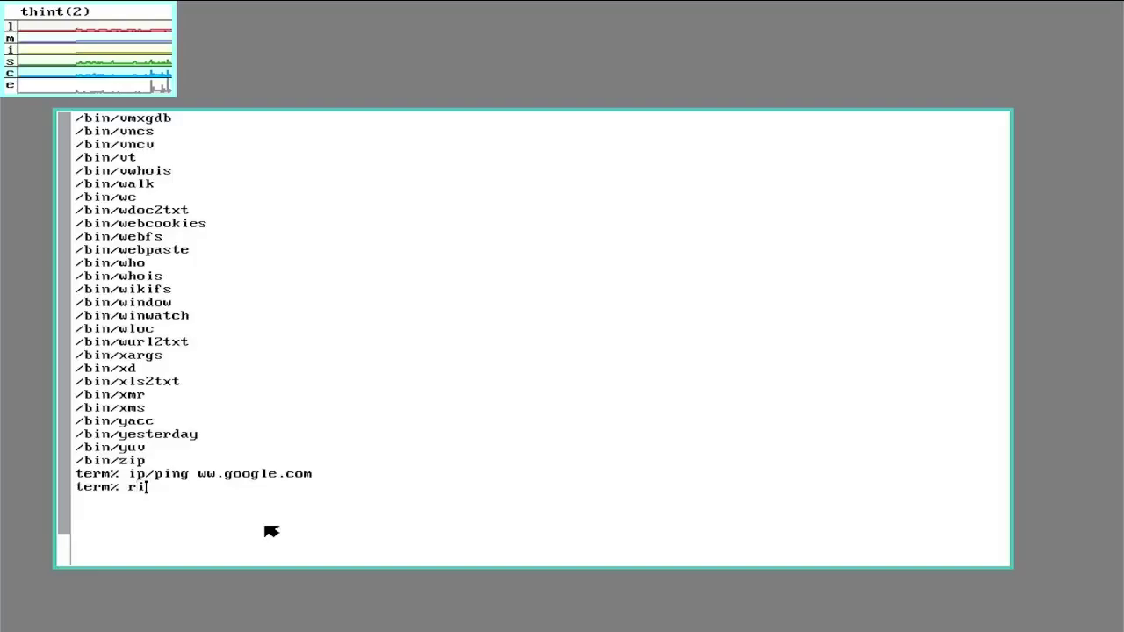
# Step: Run rimport central '#s' /n to import central's service directory
pyautogui.write('mport')
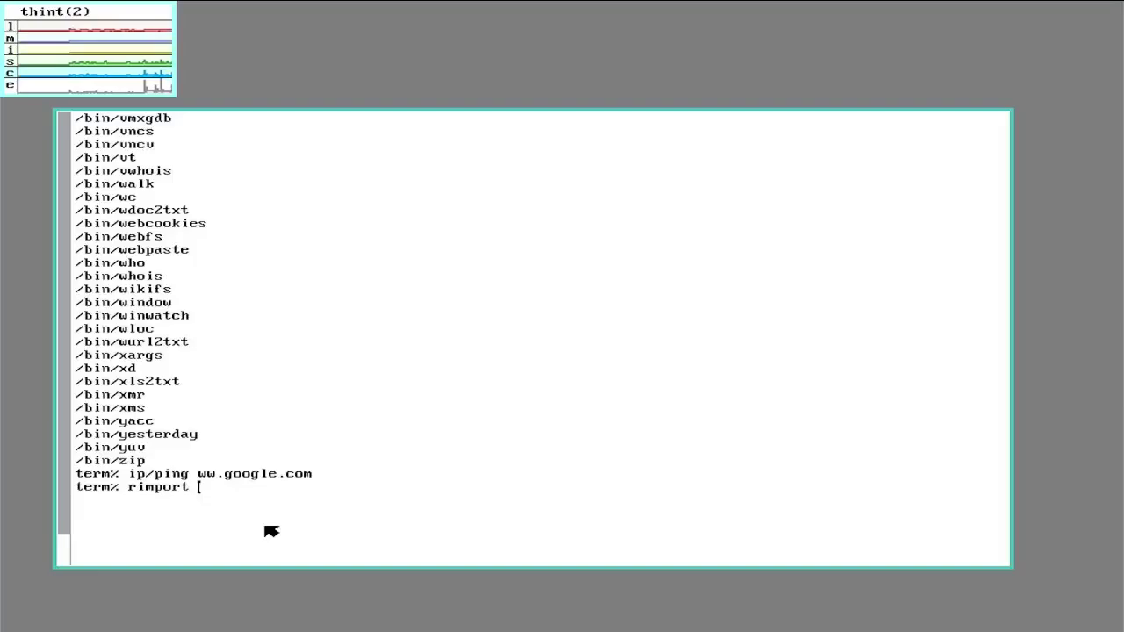
pyautogui.write('centr')
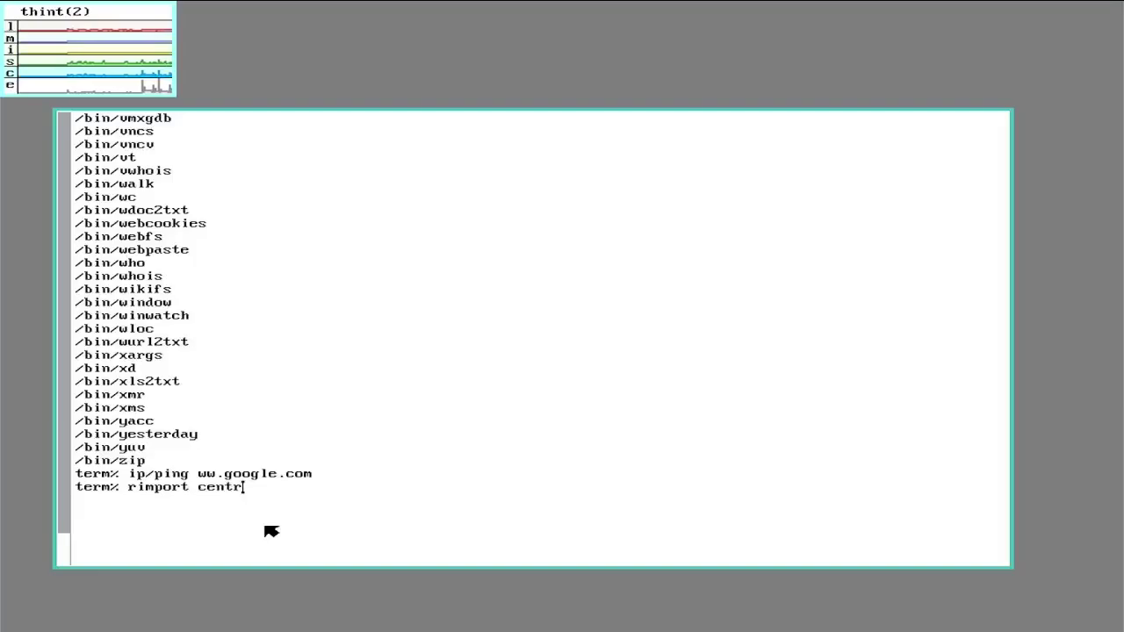
pyautogui.write('al ')
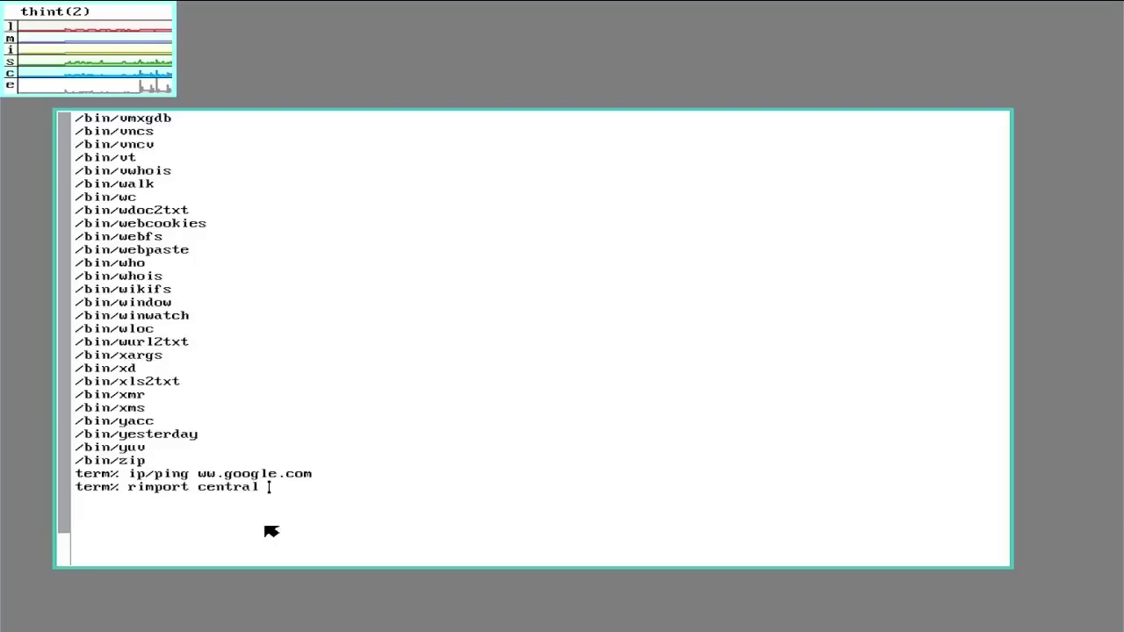
pyautogui.write("'#s'")
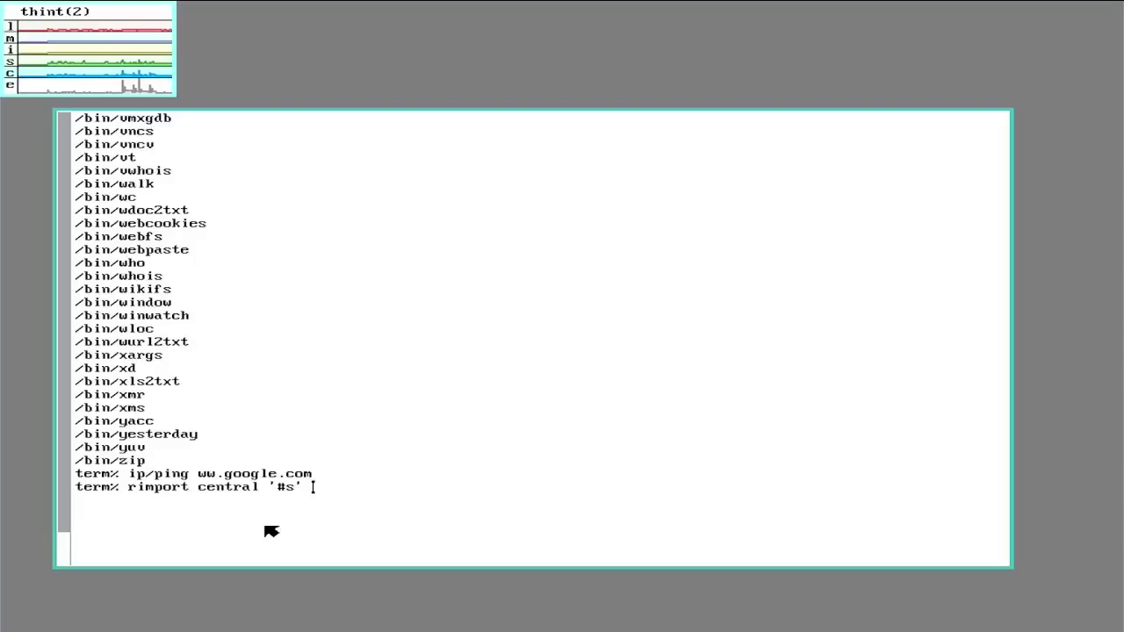
pyautogui.write('/n')
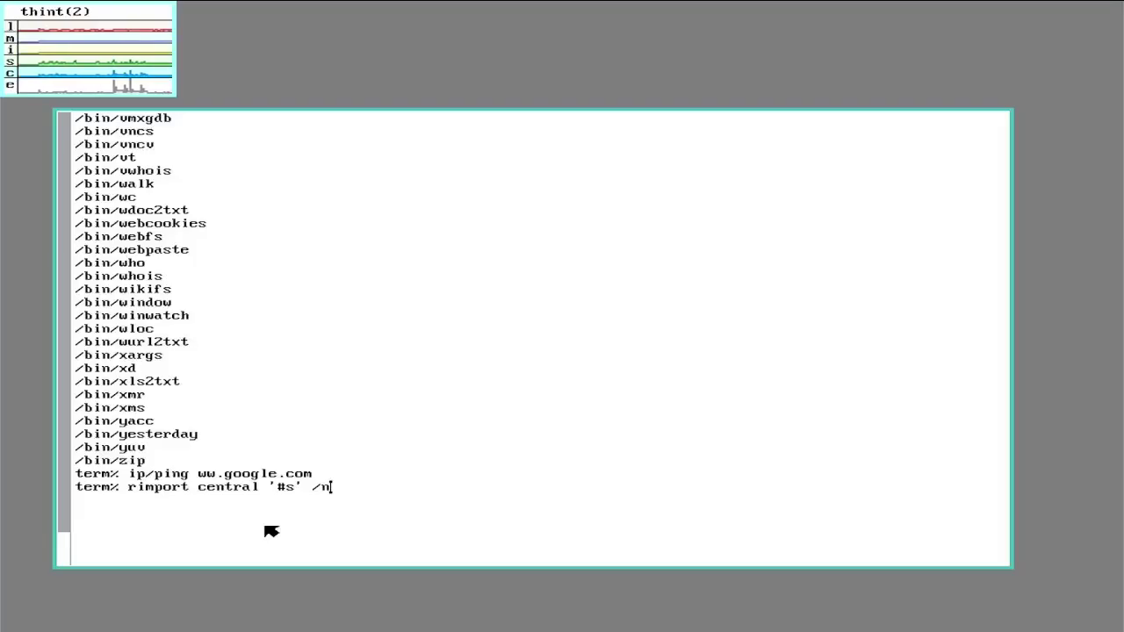
pyautogui.press('Return')
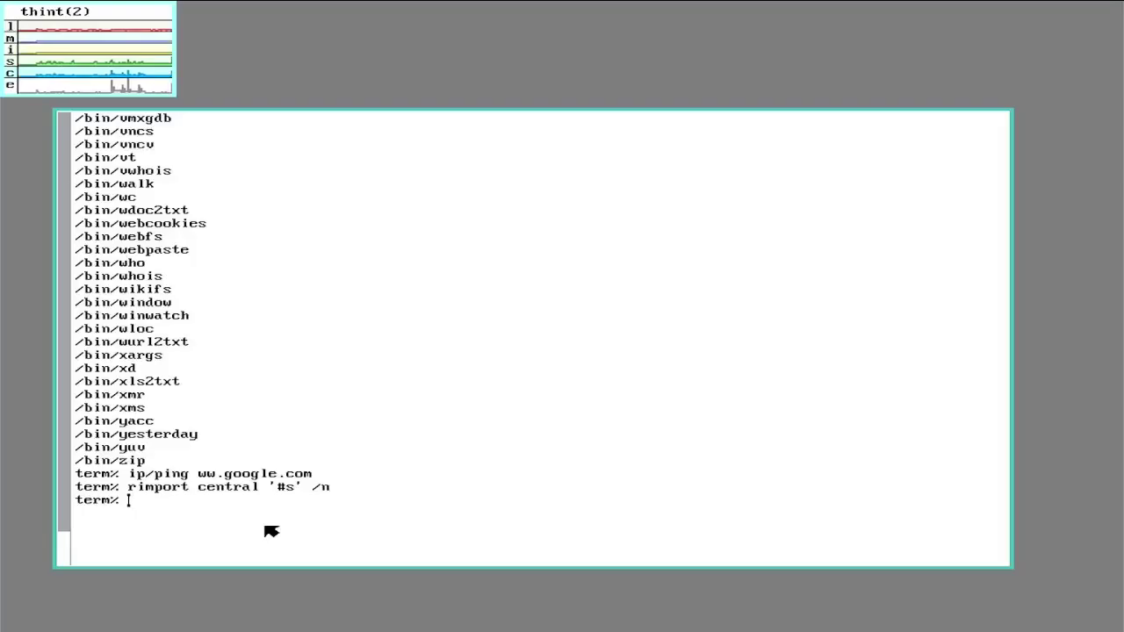
pyautogui.write('ls /n')
pyautogui.press('Return')
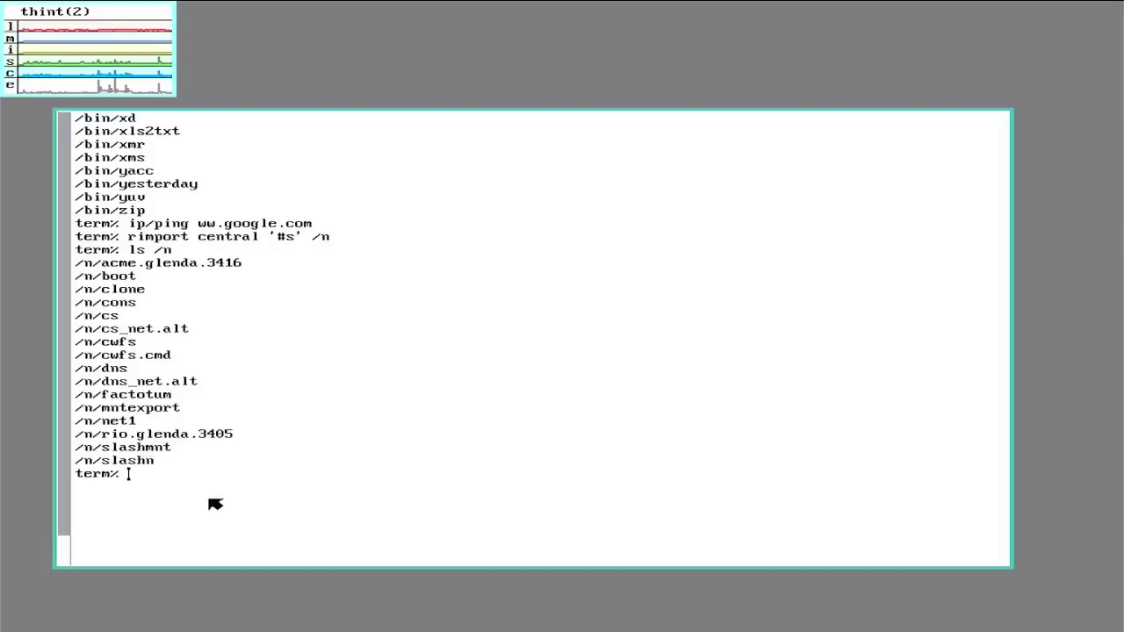
pyautogui.write('mount ')
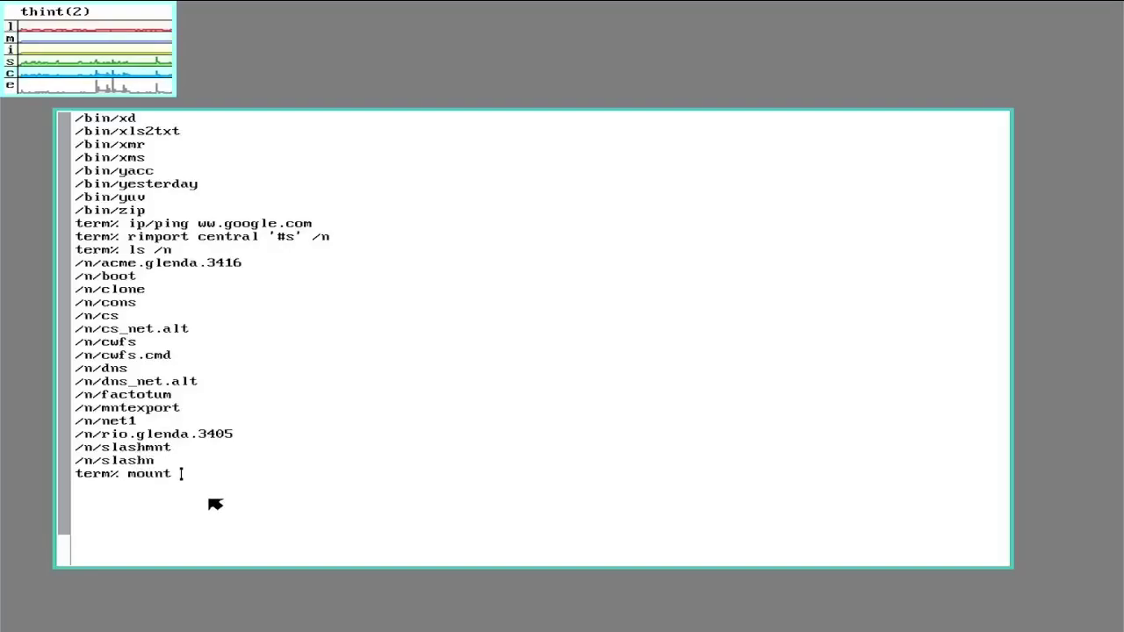
pyautogui.write('/n/n')
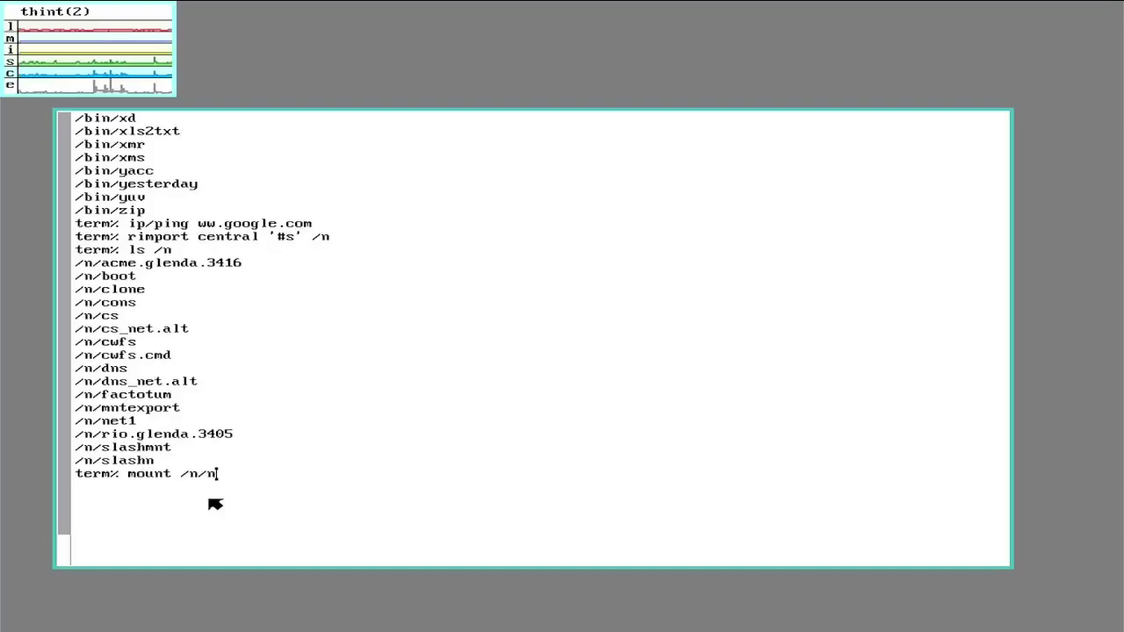
pyautogui.write('et1 /n')
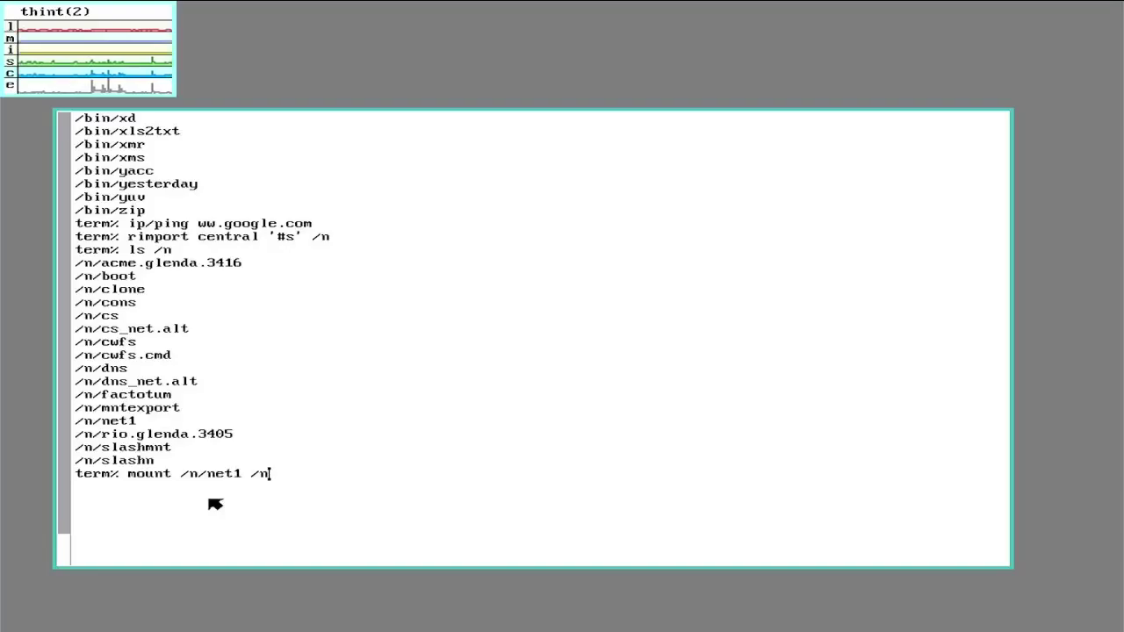
pyautogui.write('et')
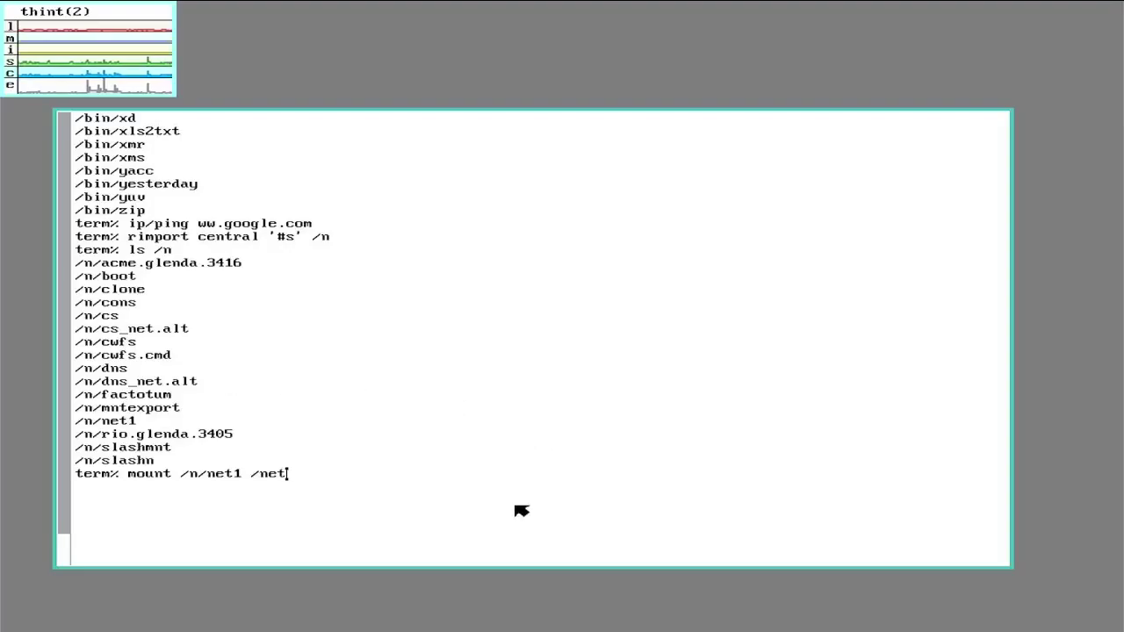
pyautogui.press('Return')
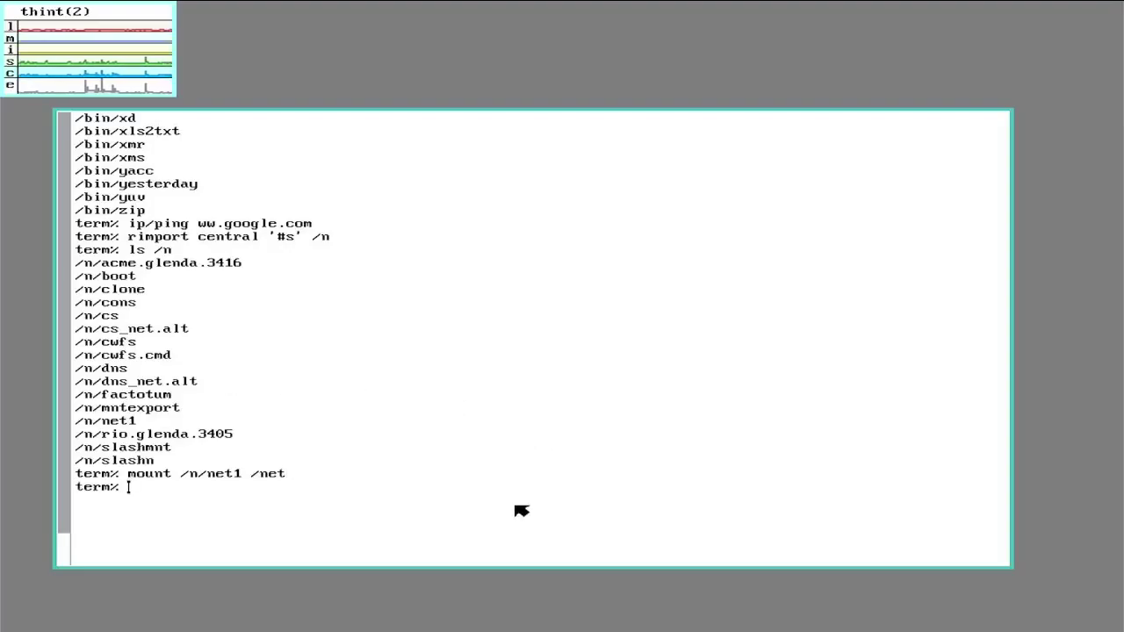
pyautogui.write('ip/ping ')
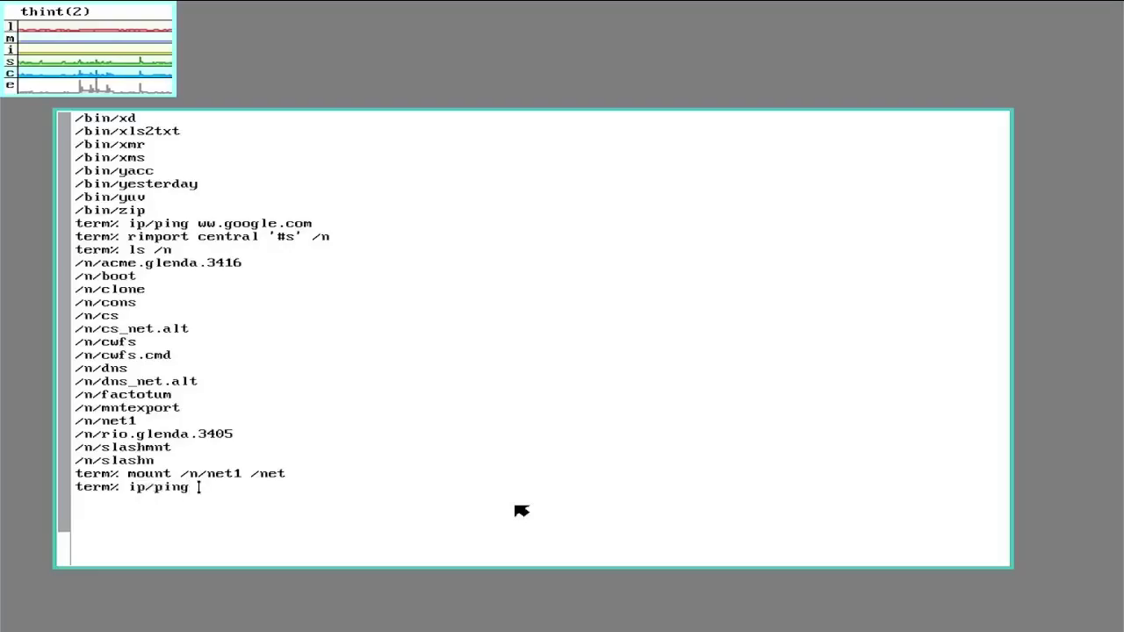
pyautogui.write('www.g')
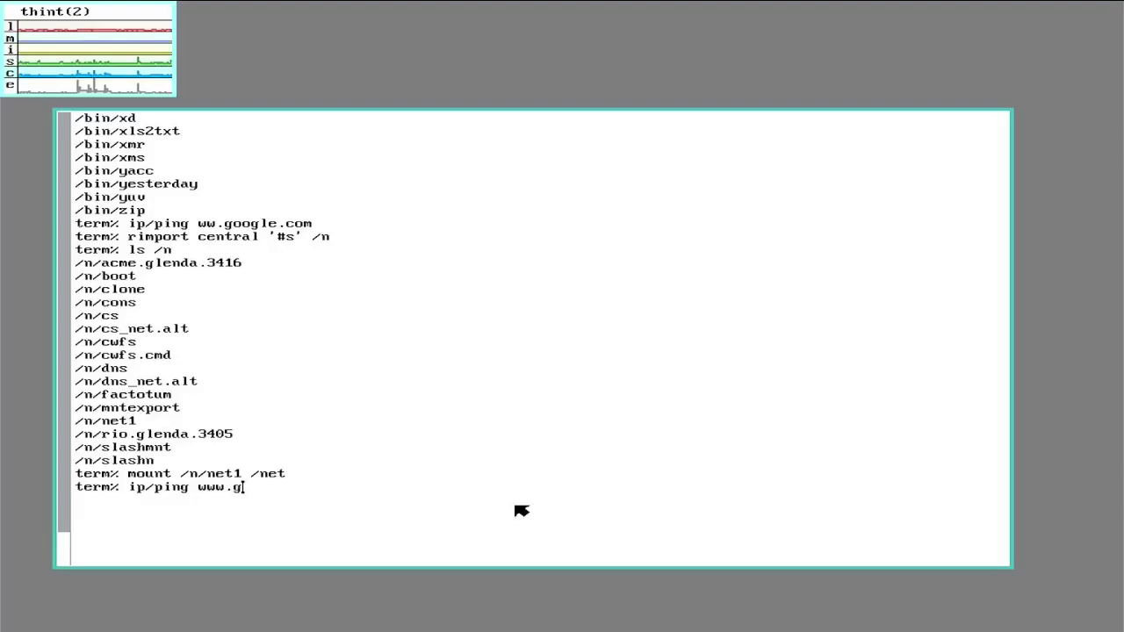
pyautogui.write('oogle.com')
pyautogui.press('Return')
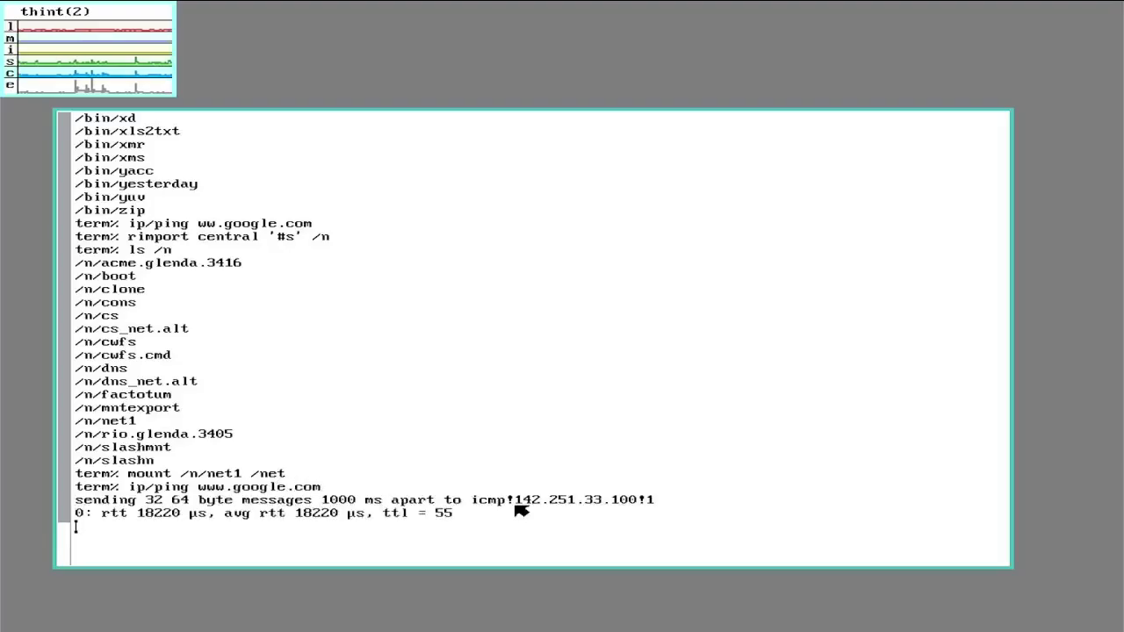